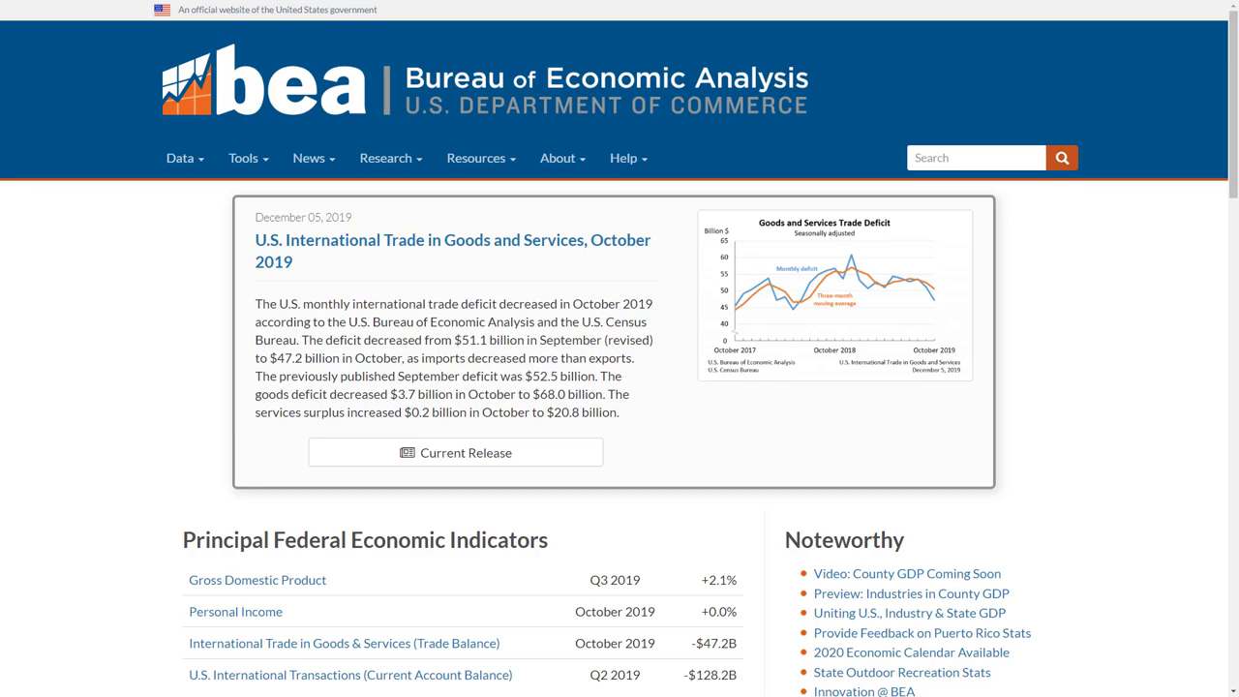
Go to BEA's Interactive Data tool from the Tools menu
left_click(261, 162)
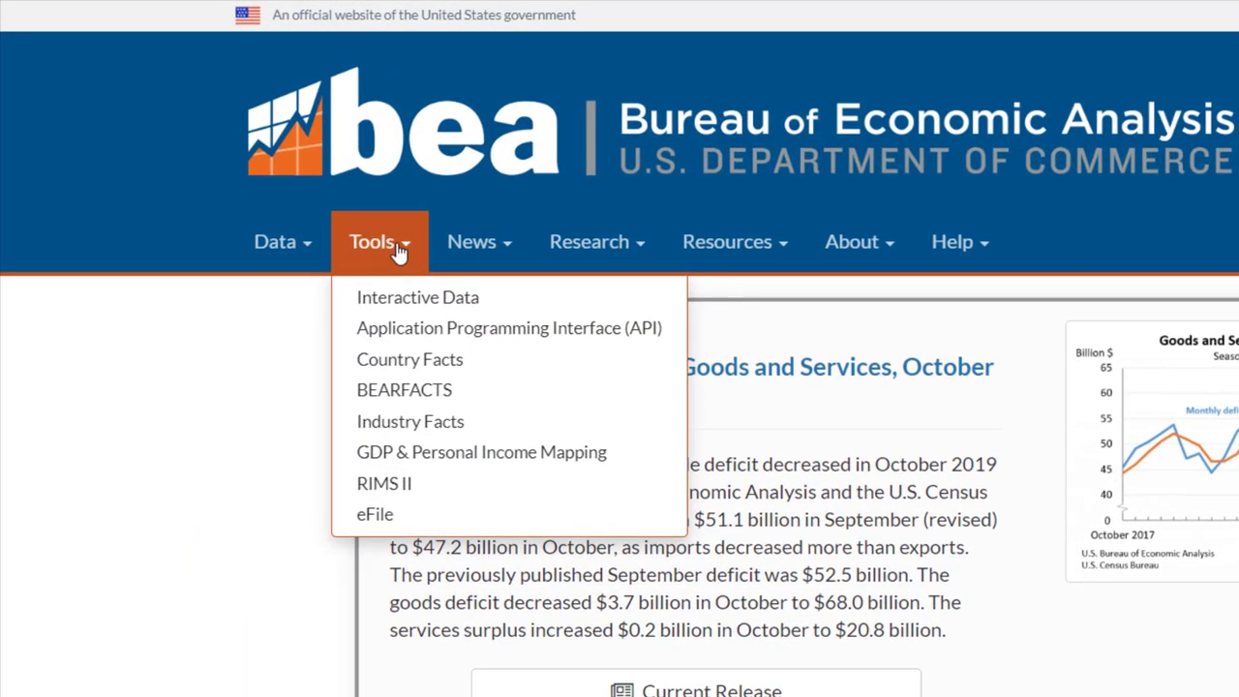
left_click(424, 299)
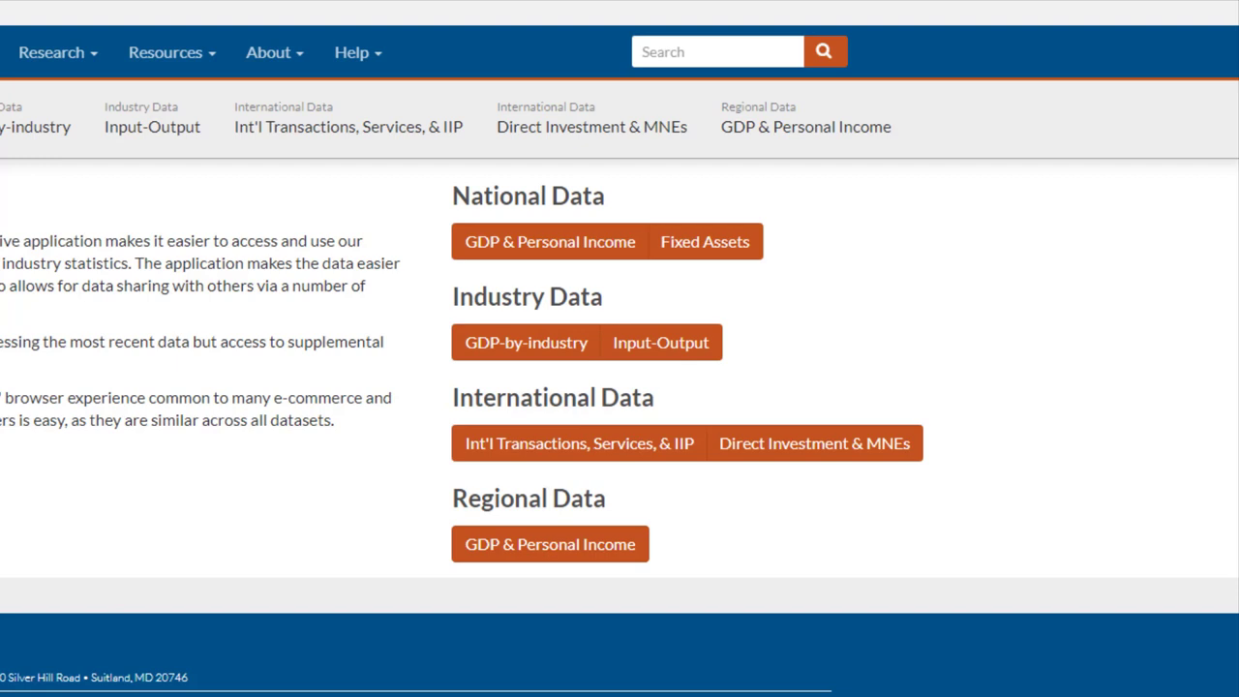
Open NIPA Table 1.1.1, percent change in real GDP, from Section 1 of the national accounts tables
left_click(600, 242)
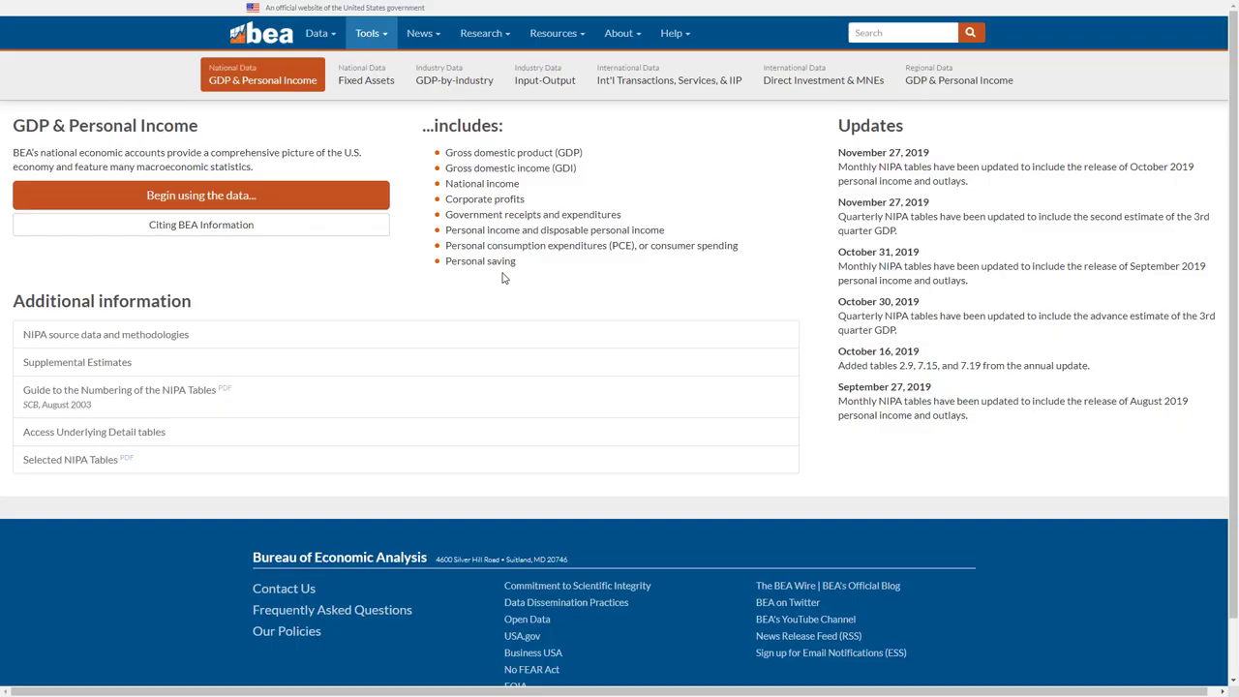
left_click(351, 198)
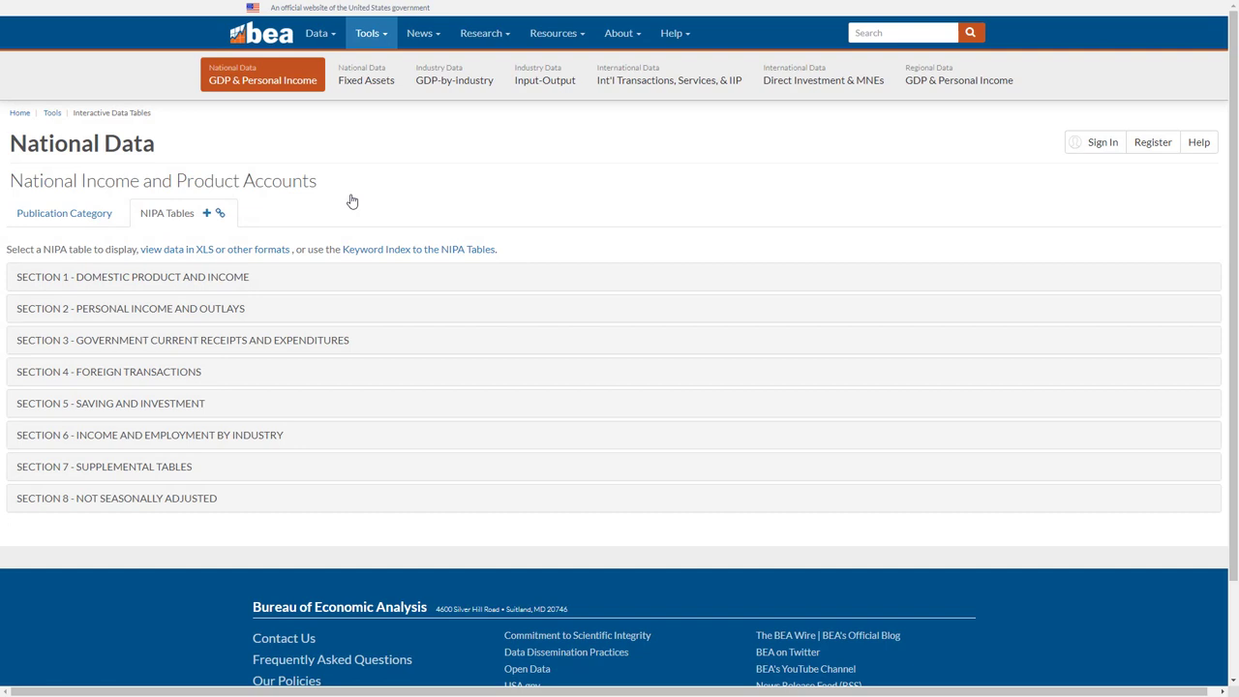
mouse_move(411, 280)
left_mouse_down()
mouse_move(319, 279)
mouse_move(319, 256)
left_mouse_up()
left_click_drag(262, 283, 312, 304)
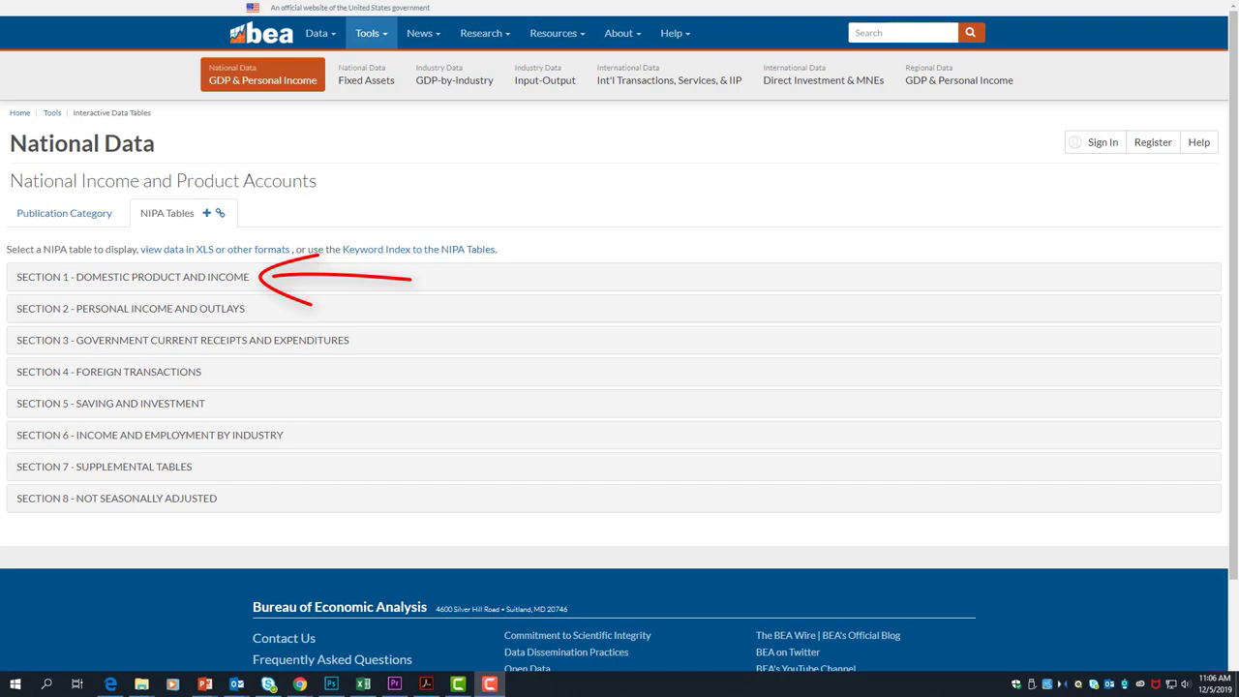
left_click(338, 277)
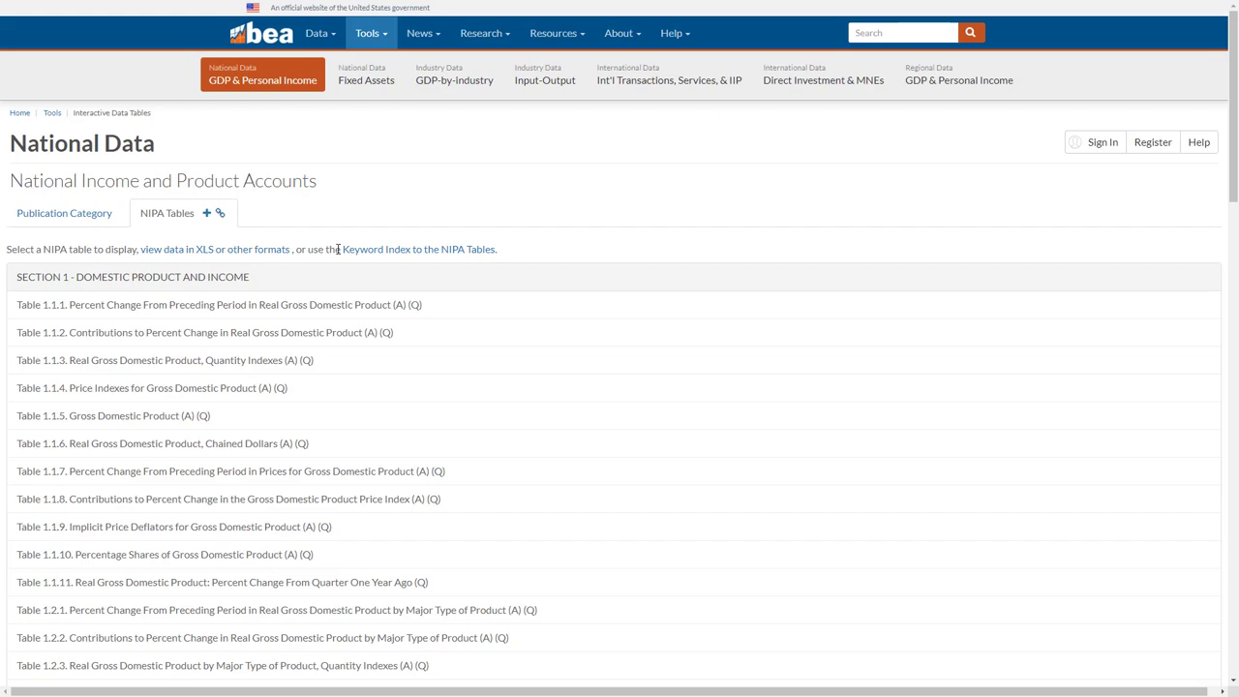
left_click(475, 314)
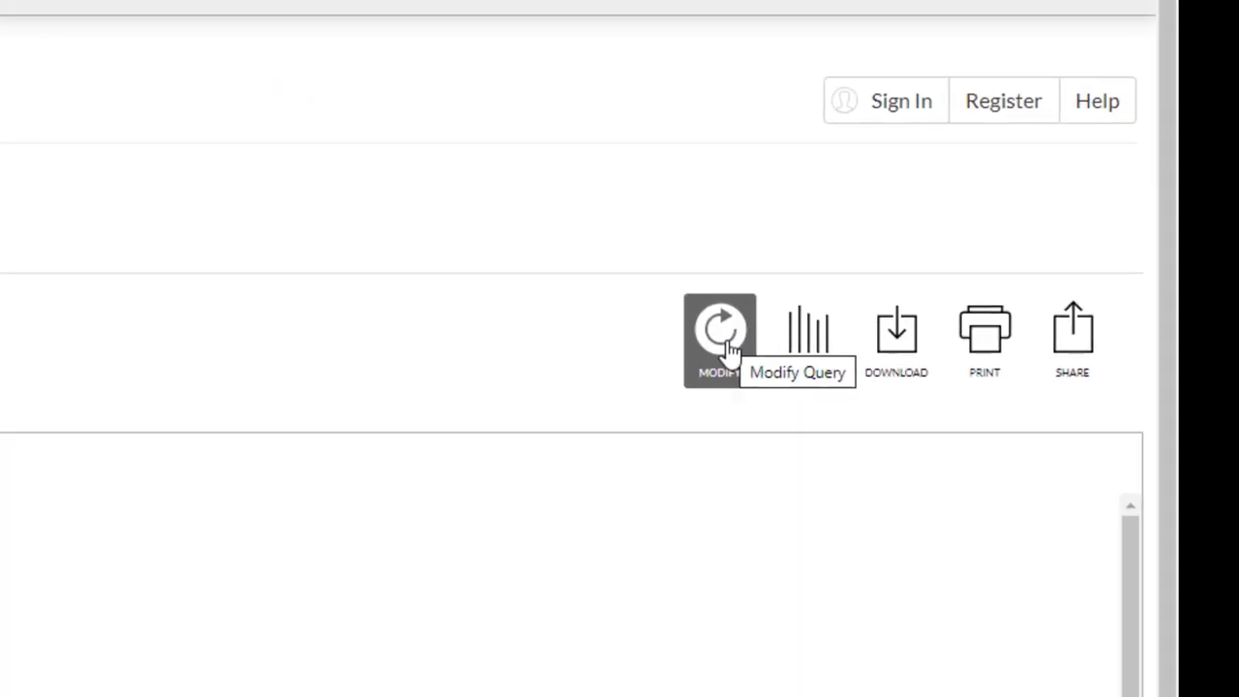
Set Table 1.1.1's first year to 1957 (A & Q) and refresh the table
left_click(730, 349)
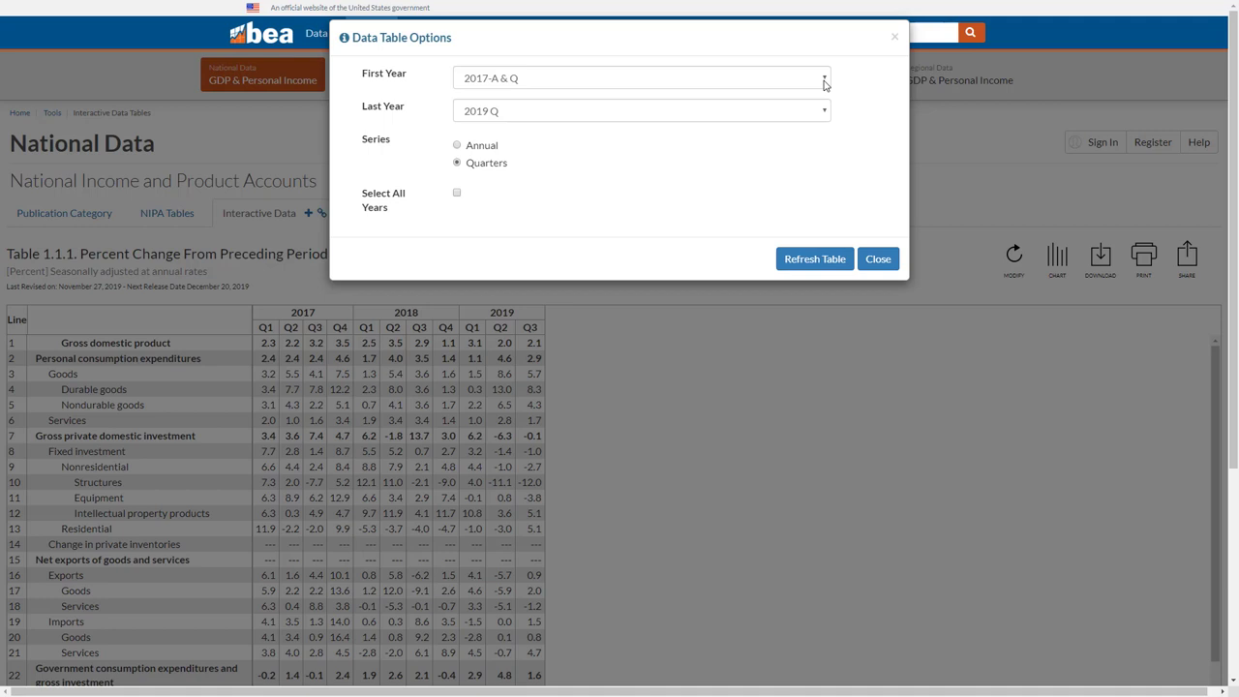
left_click(823, 82)
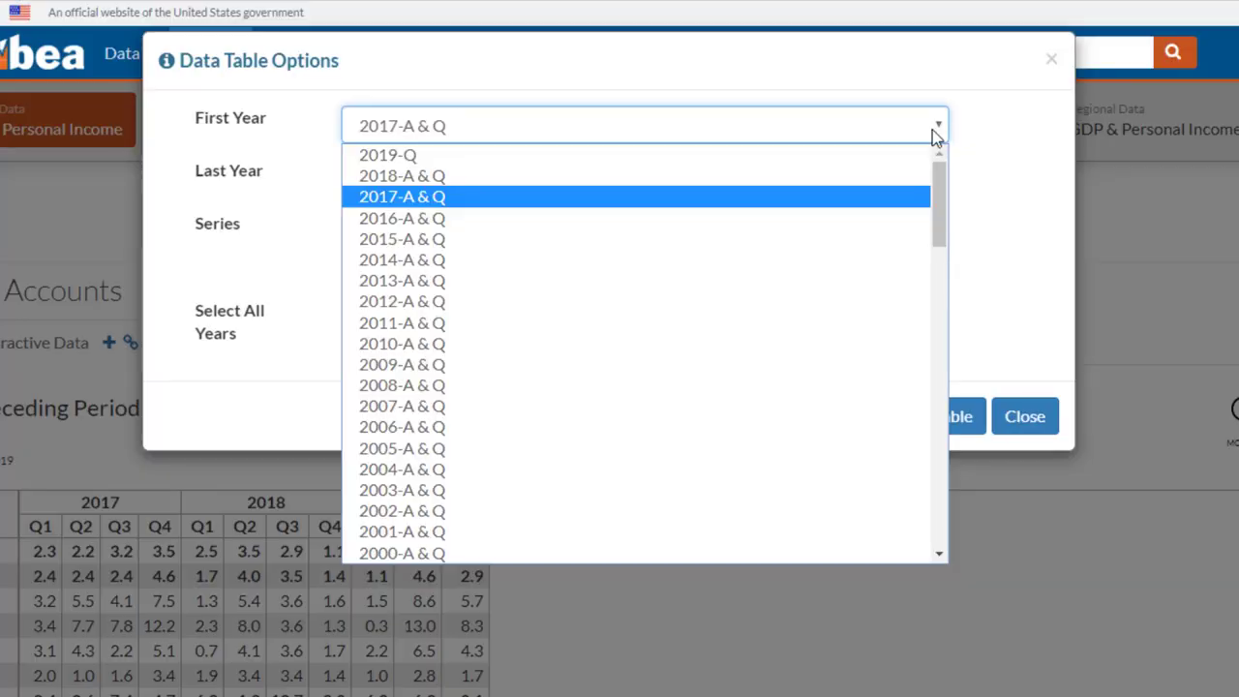
scroll(559, 366, "down", 15)
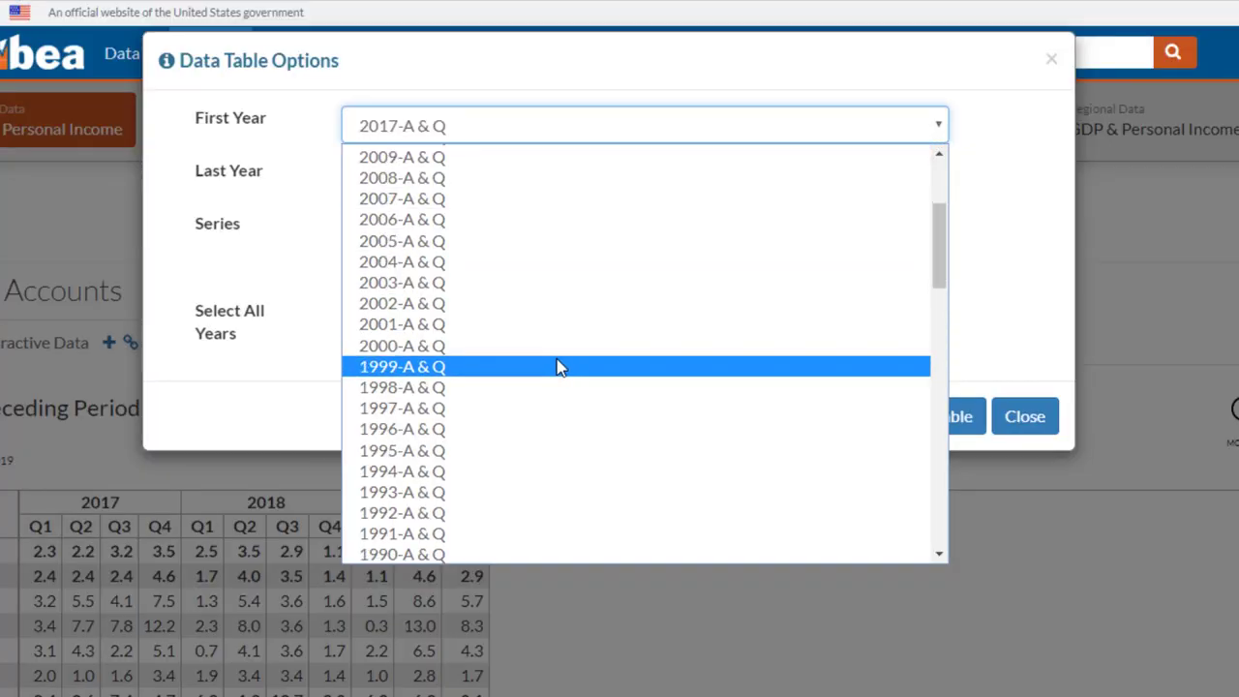
scroll(533, 368, "up", 3)
scroll(523, 364, "down", 3)
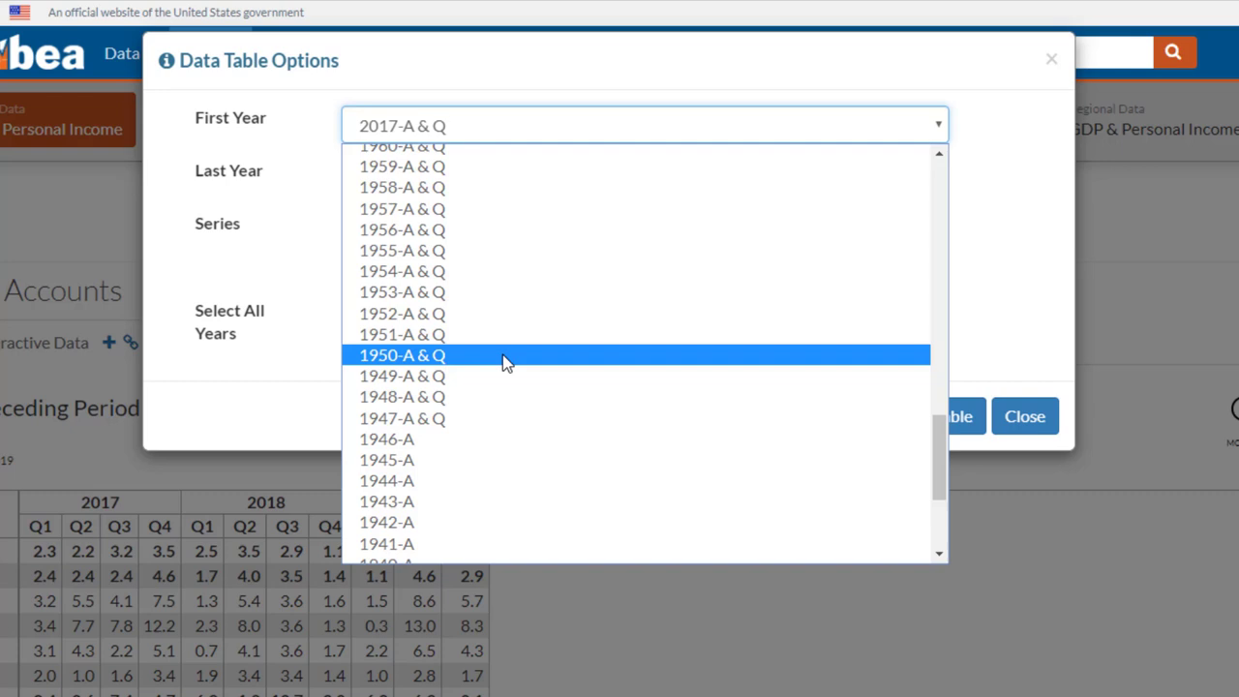
left_click(397, 208)
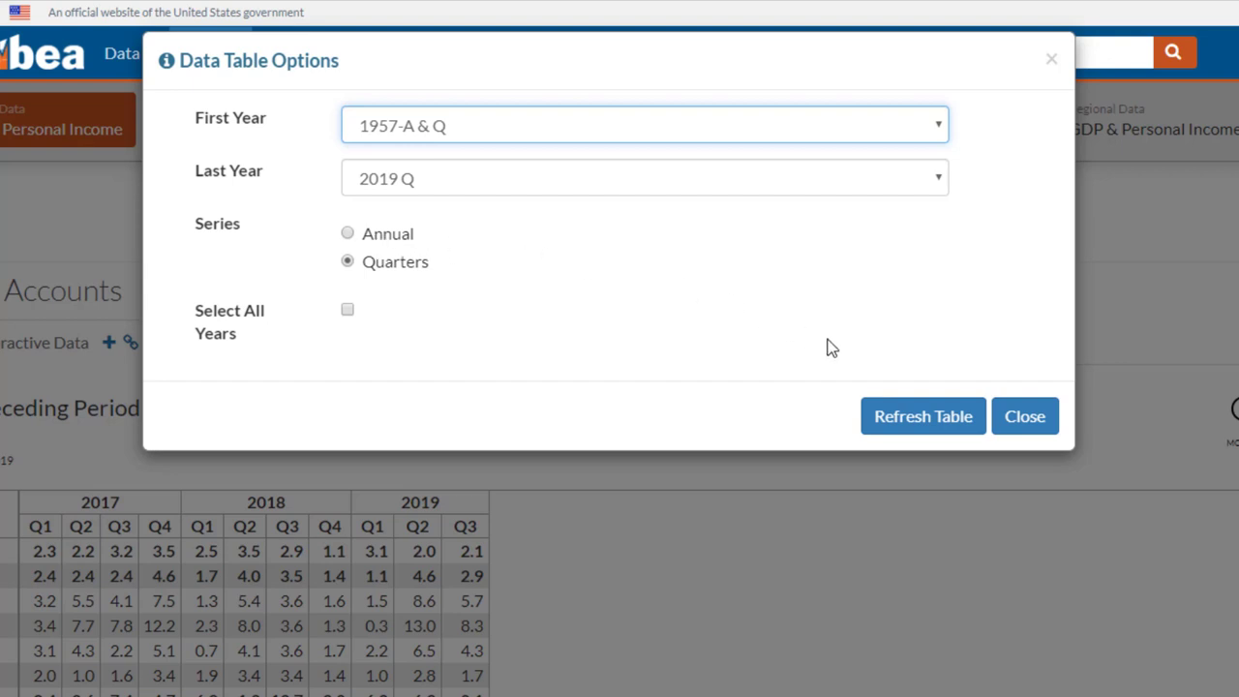
left_click(911, 420)
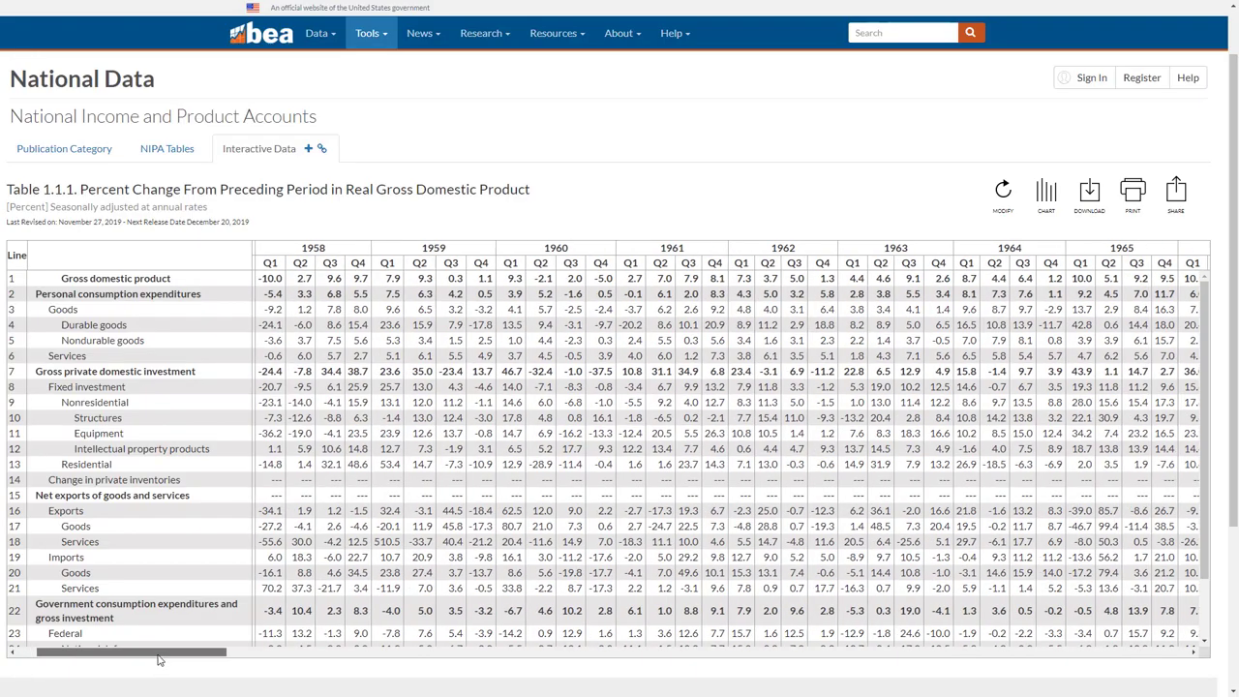
Scroll the reloaded table horizontally to the 1975–1978 quarterly columns
left_click_drag(134, 658, 373, 656)
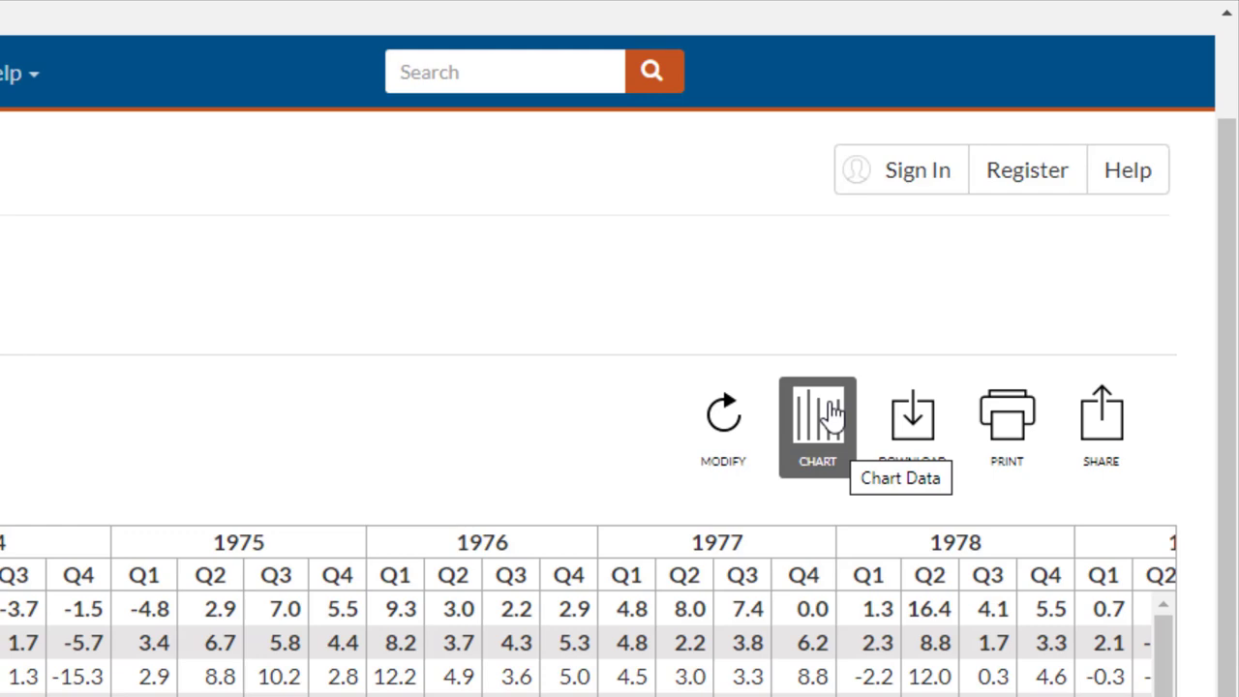
Bar-chart GDP and personal consumption expenditures growth, narrowed to 1999Q2–2003Q2
left_click(831, 414)
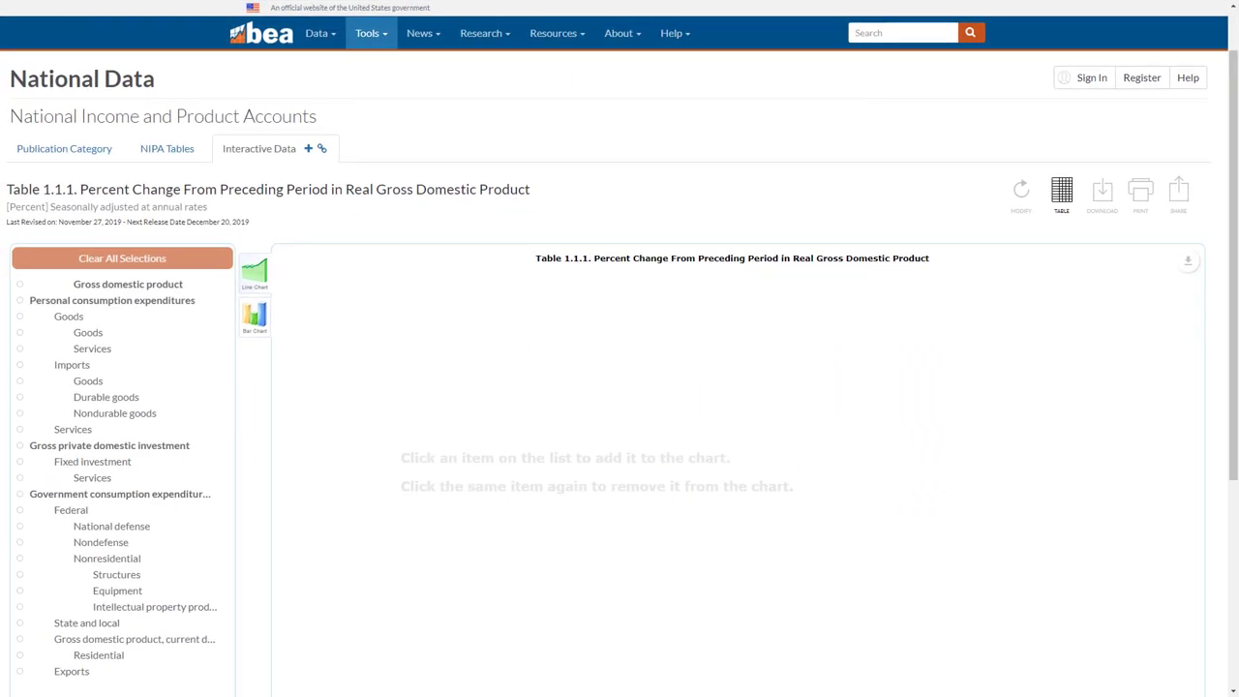
left_click(20, 287)
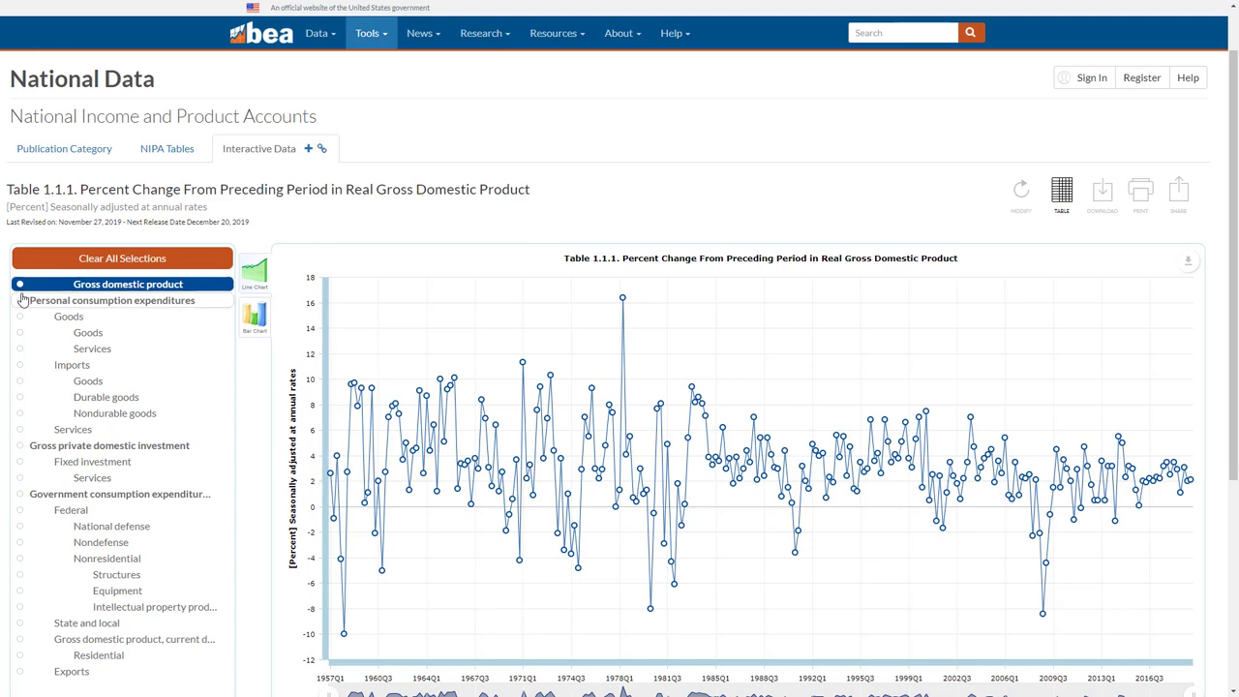
left_click(21, 300)
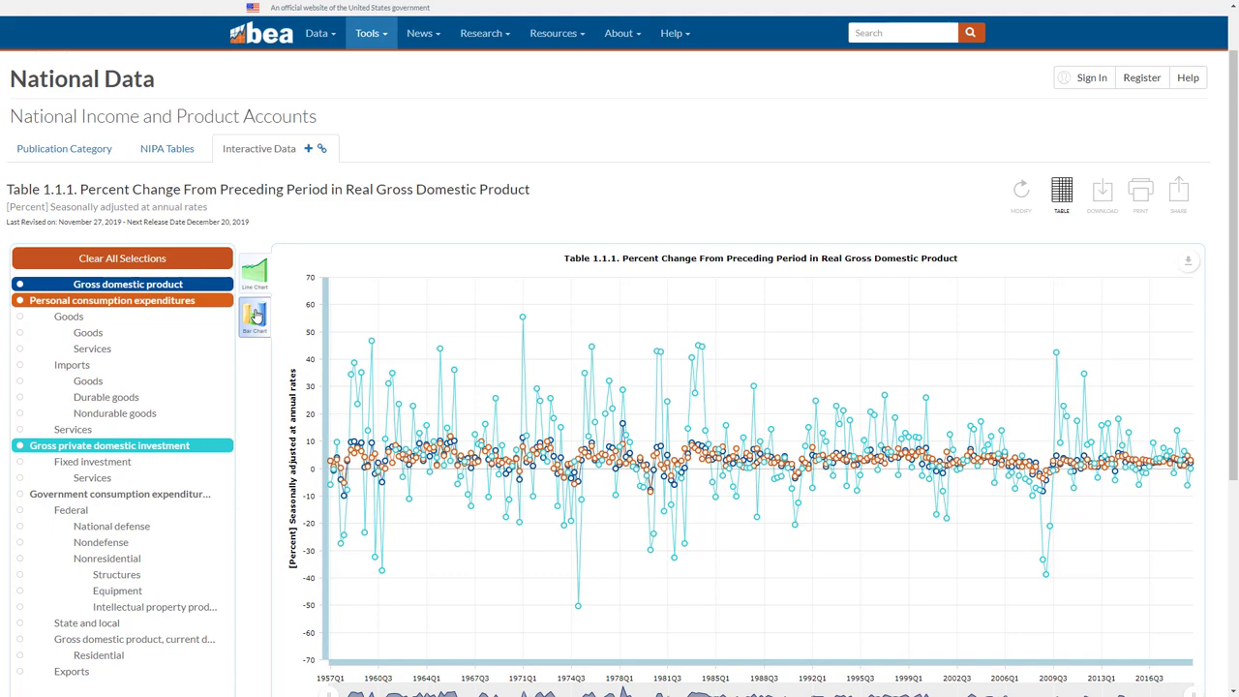
left_click(255, 316)
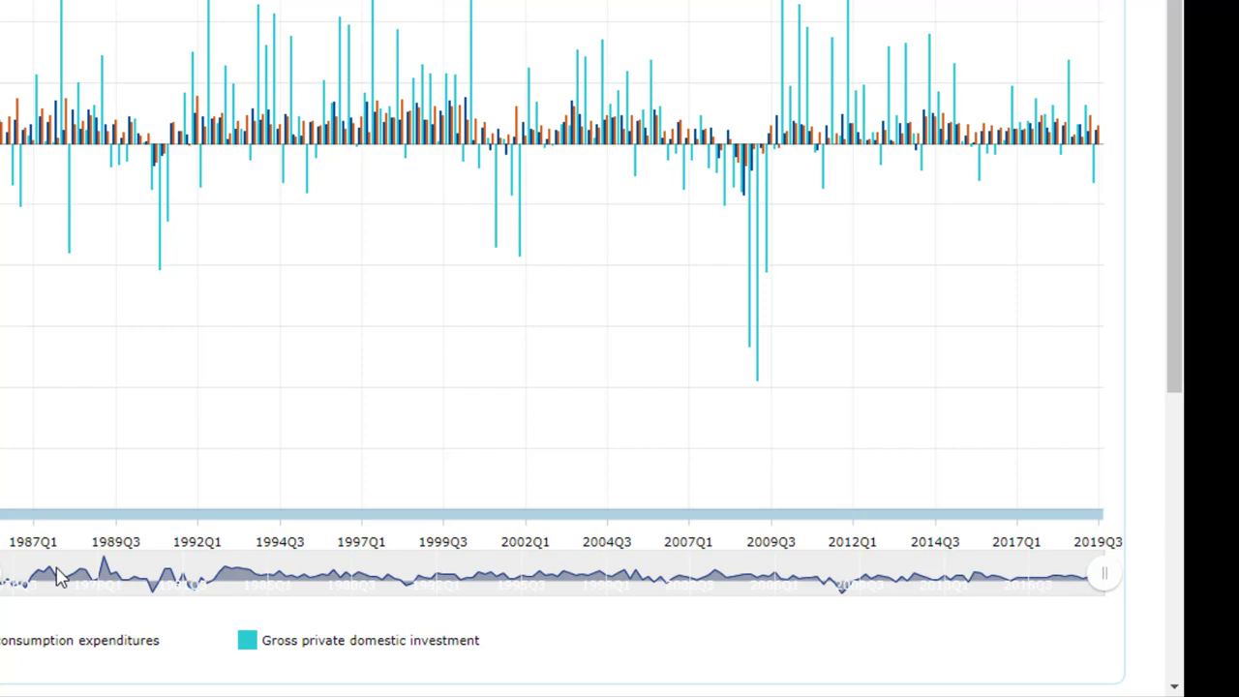
left_click_drag(1103, 573, 773, 579)
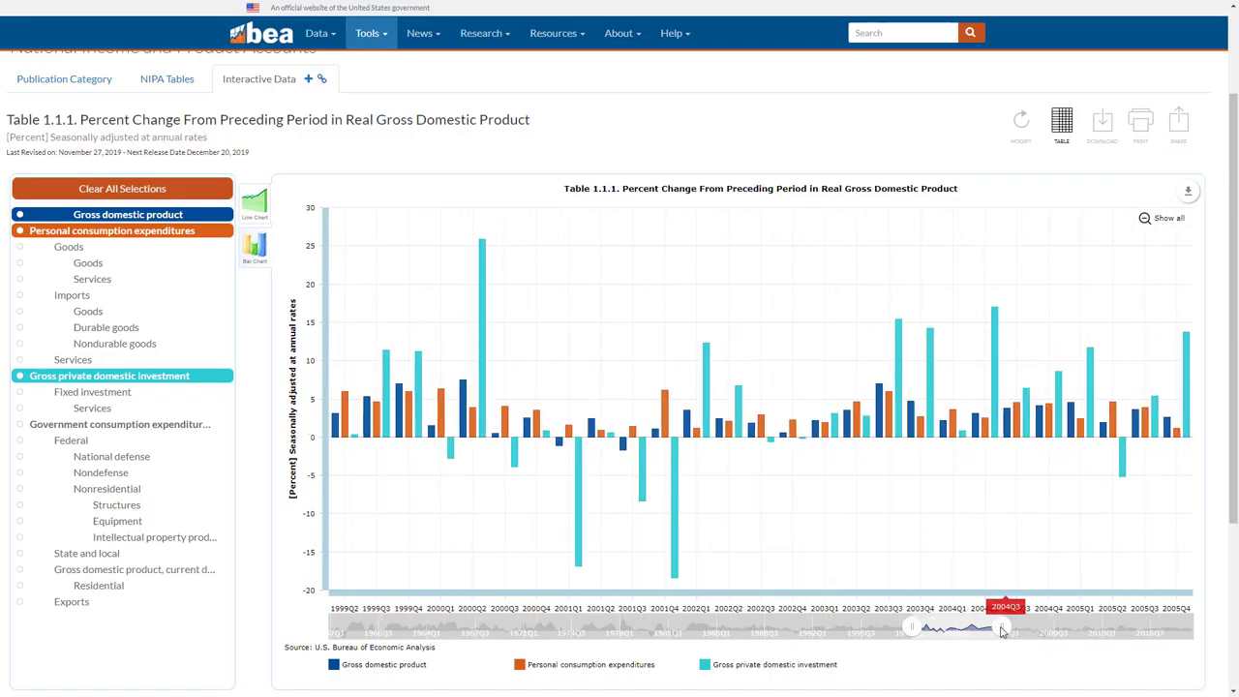
left_click_drag(1003, 630, 967, 628)
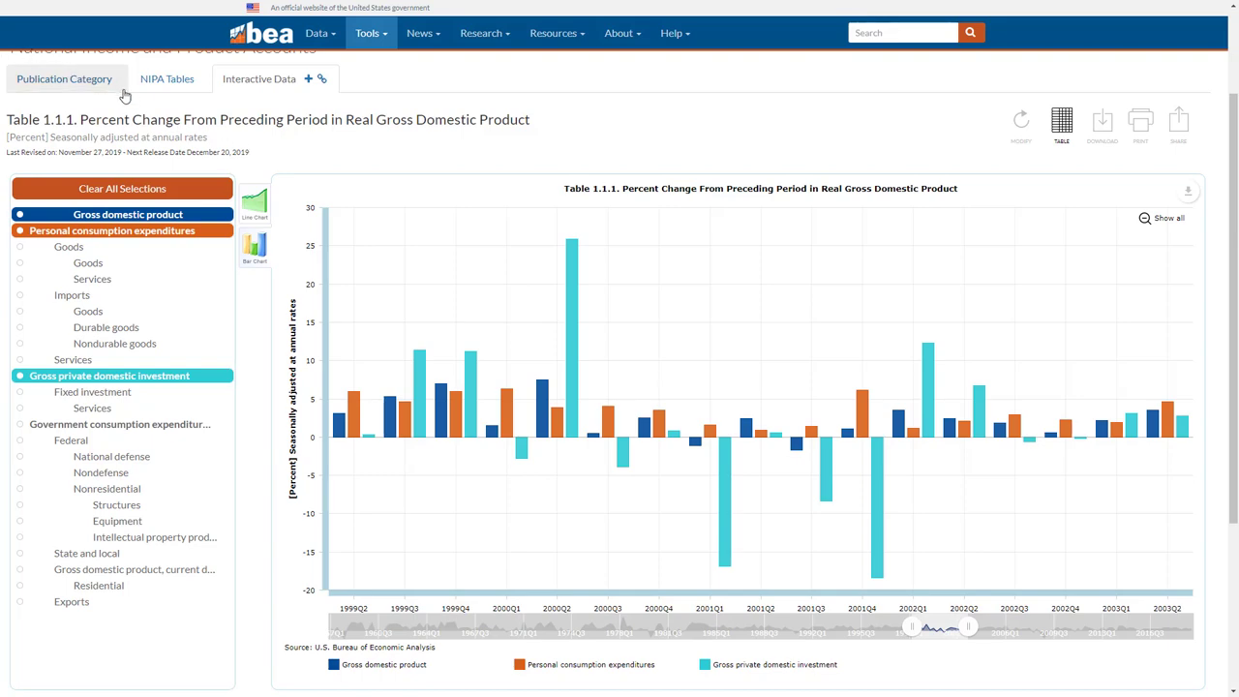
left_click(1188, 190)
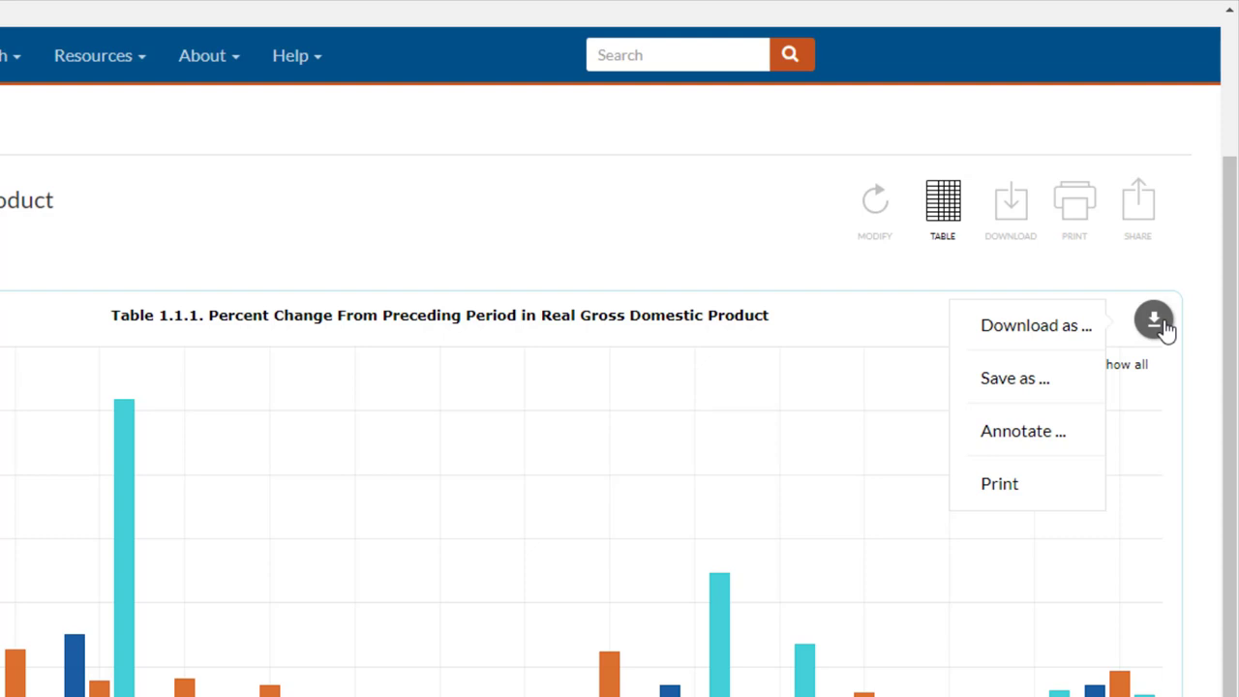
mouse_move(1047, 334)
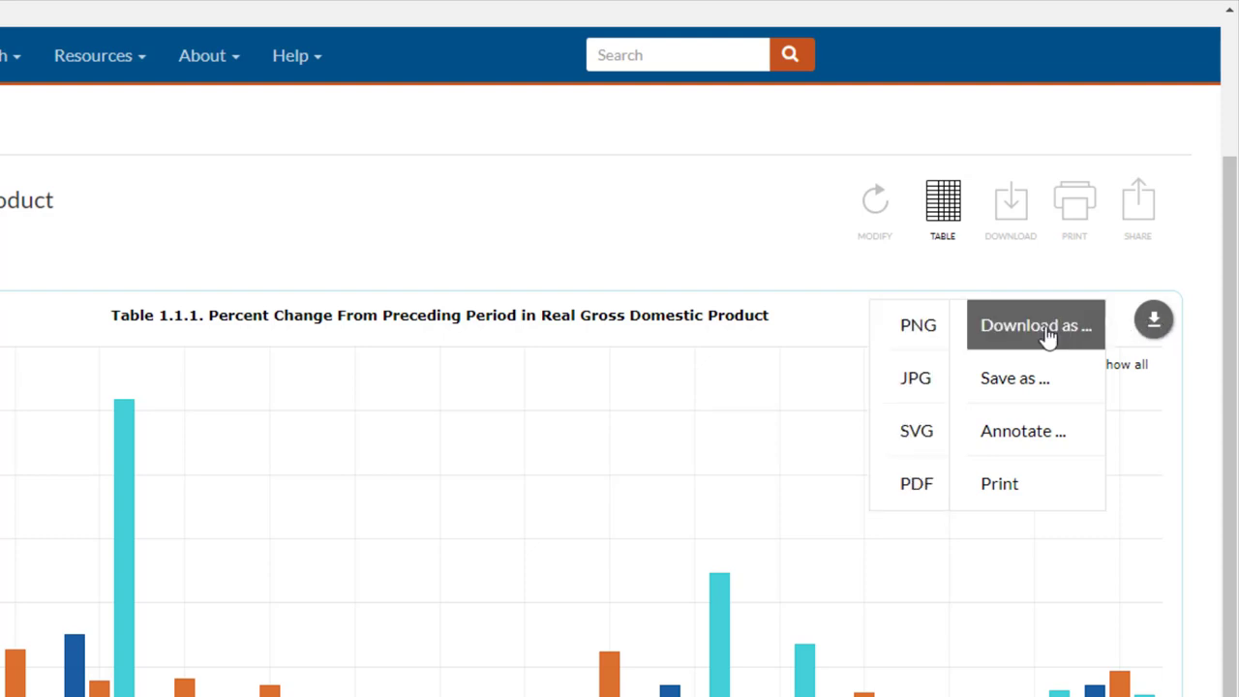
mouse_move(1035, 382)
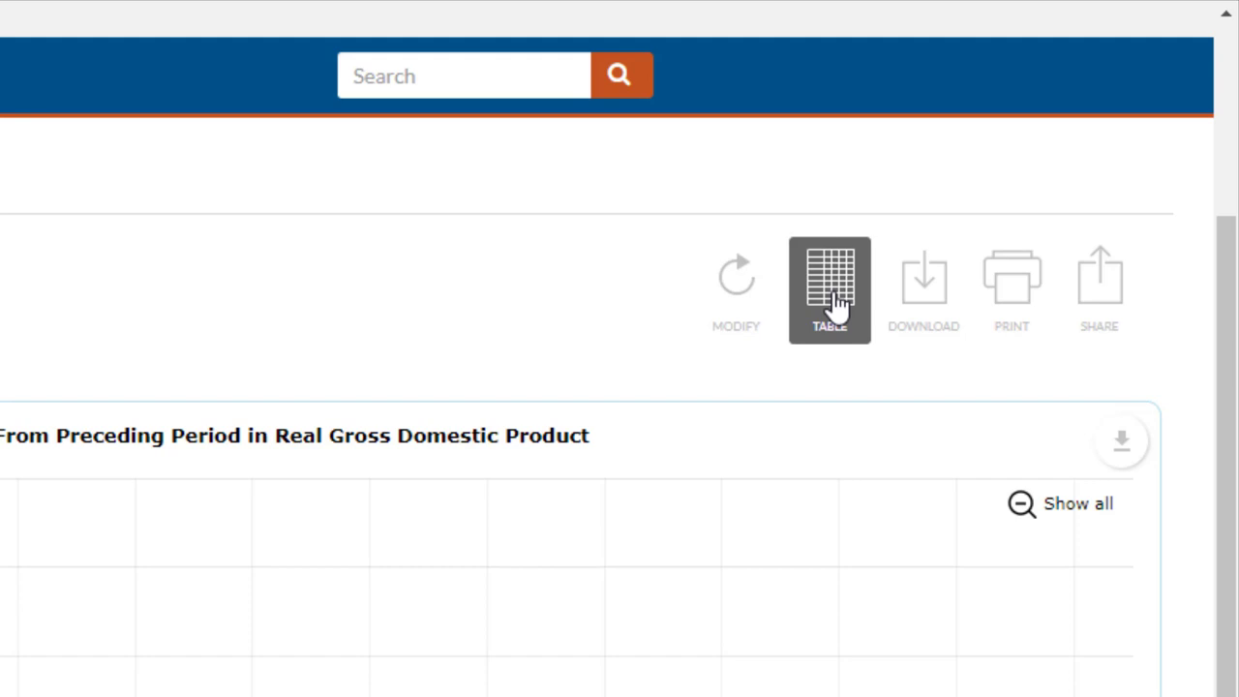
Return Table 1.1.1 to table view and check its XLS/CSV/PDF download options without downloading
left_click(838, 304)
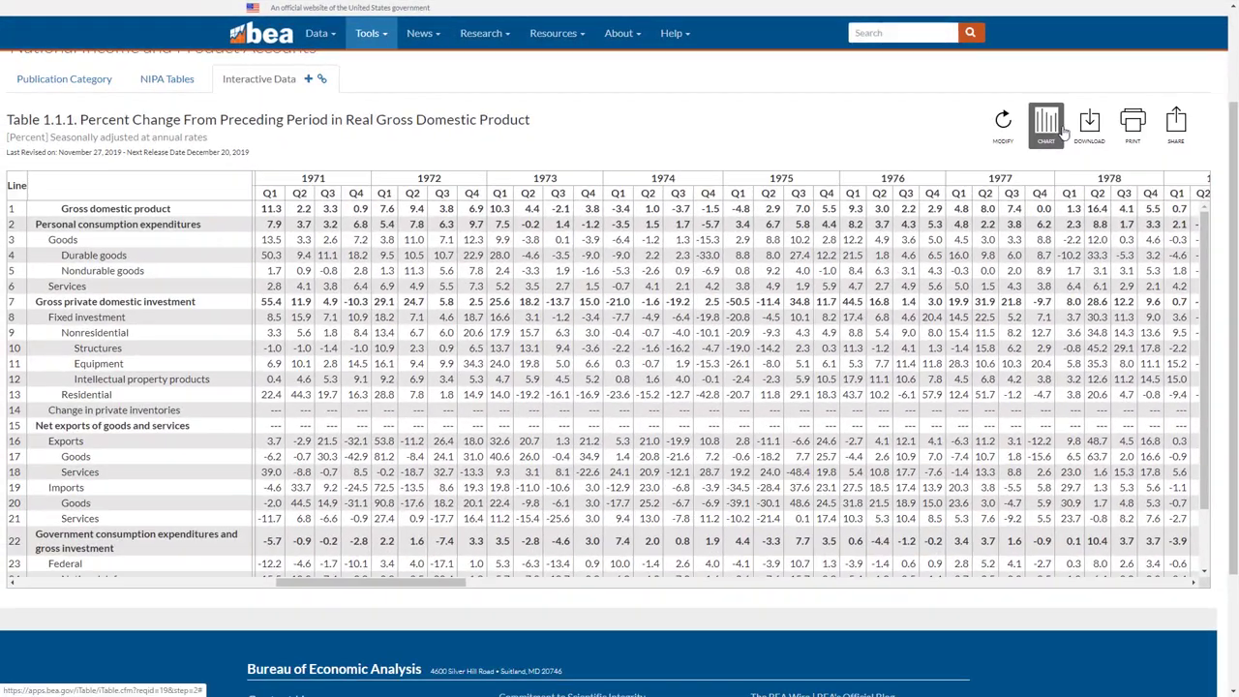
left_click(1088, 123)
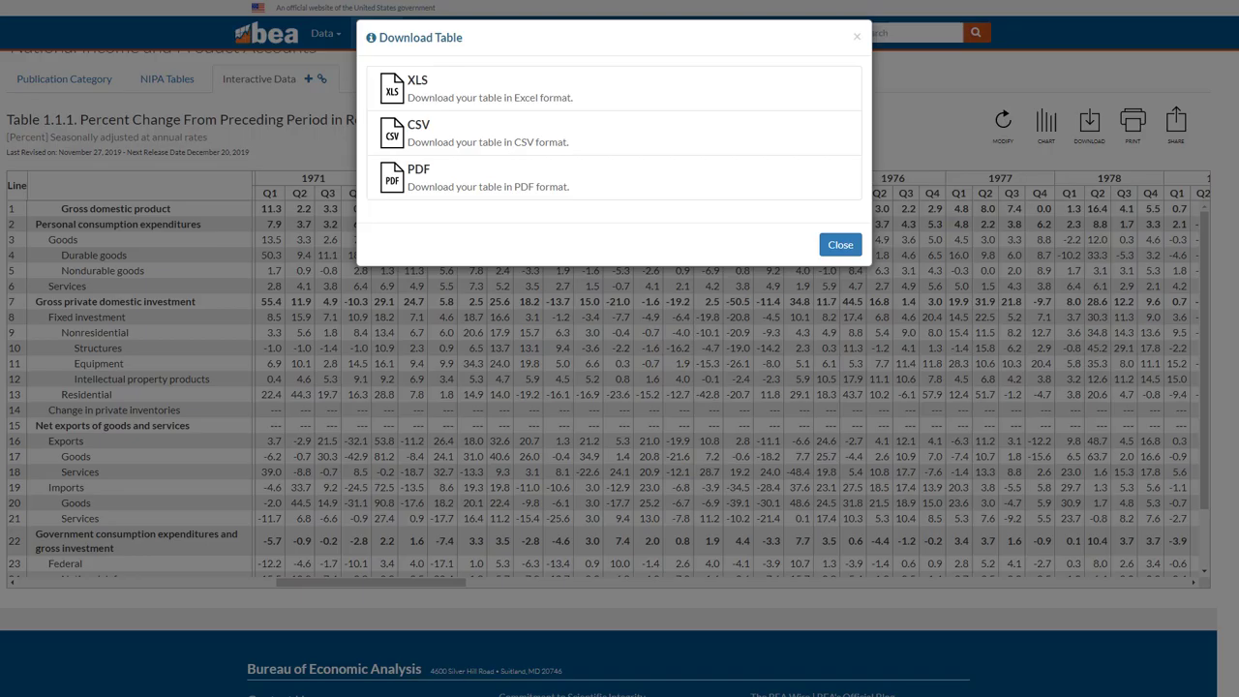
left_click(1135, 125)
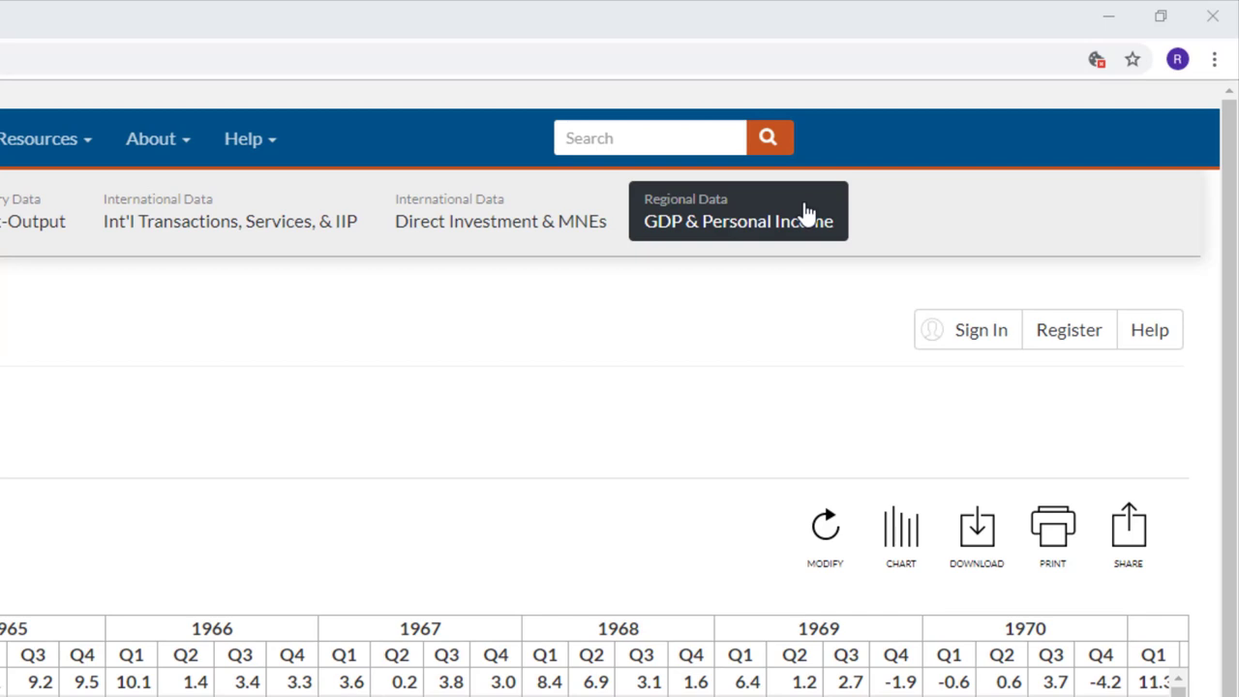
Begin mapping regional data and expand the Personal Income and Employment by County category
left_click(807, 213)
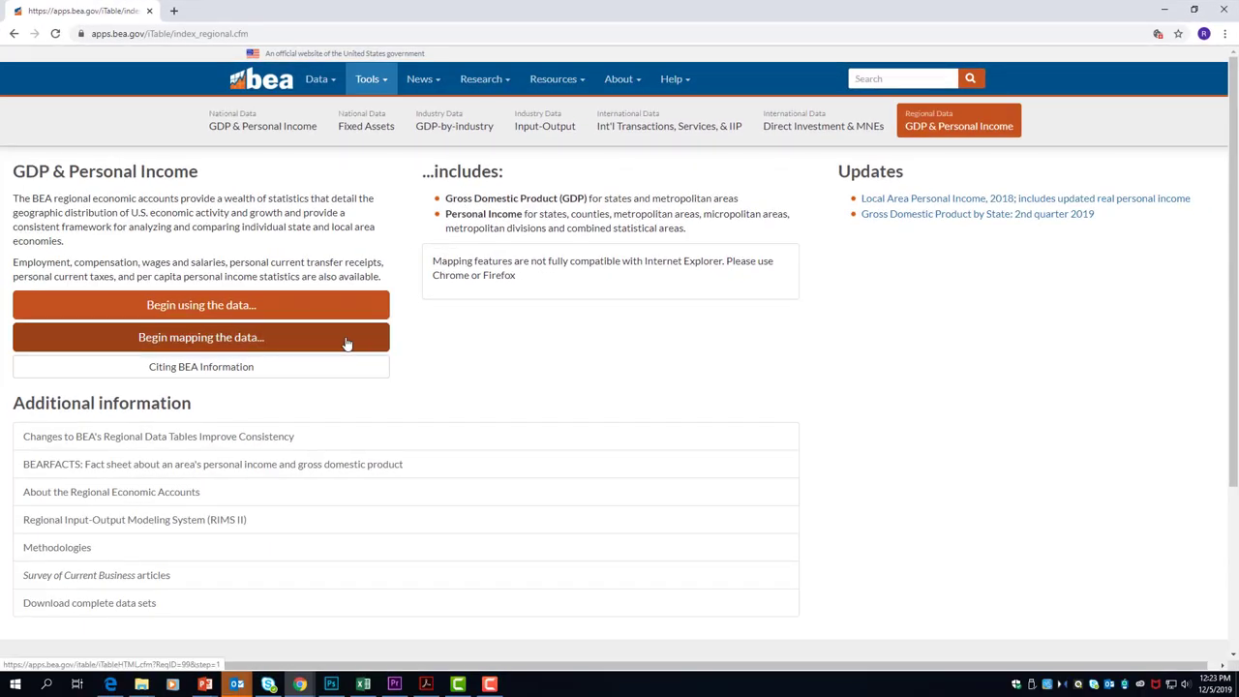
left_click(347, 343)
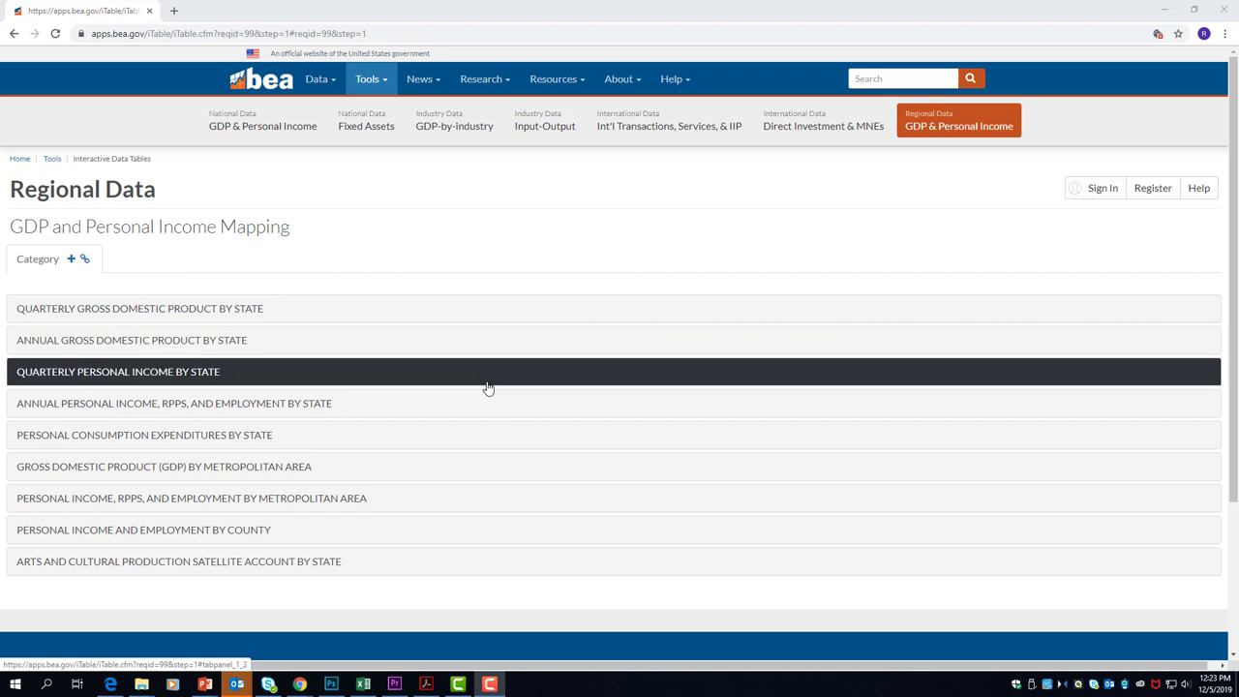
left_click(456, 538)
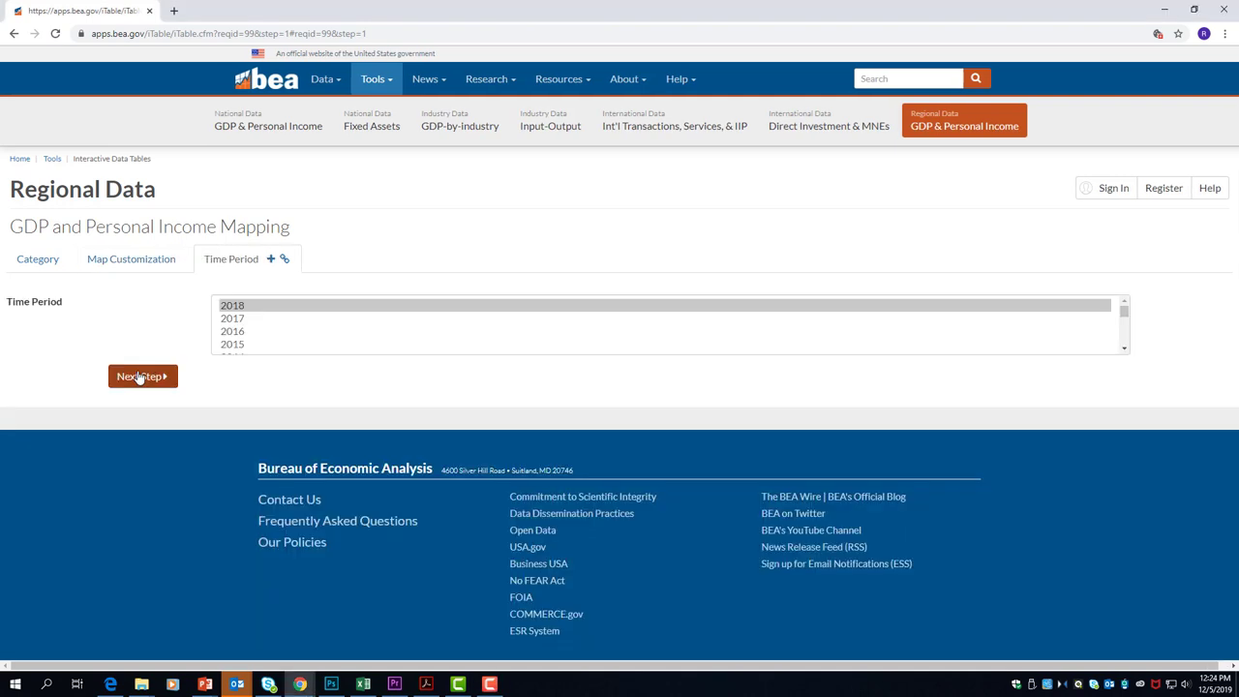
Generate the 2018 Alabama county personal income map, read county values, and open its export options
left_click(140, 377)
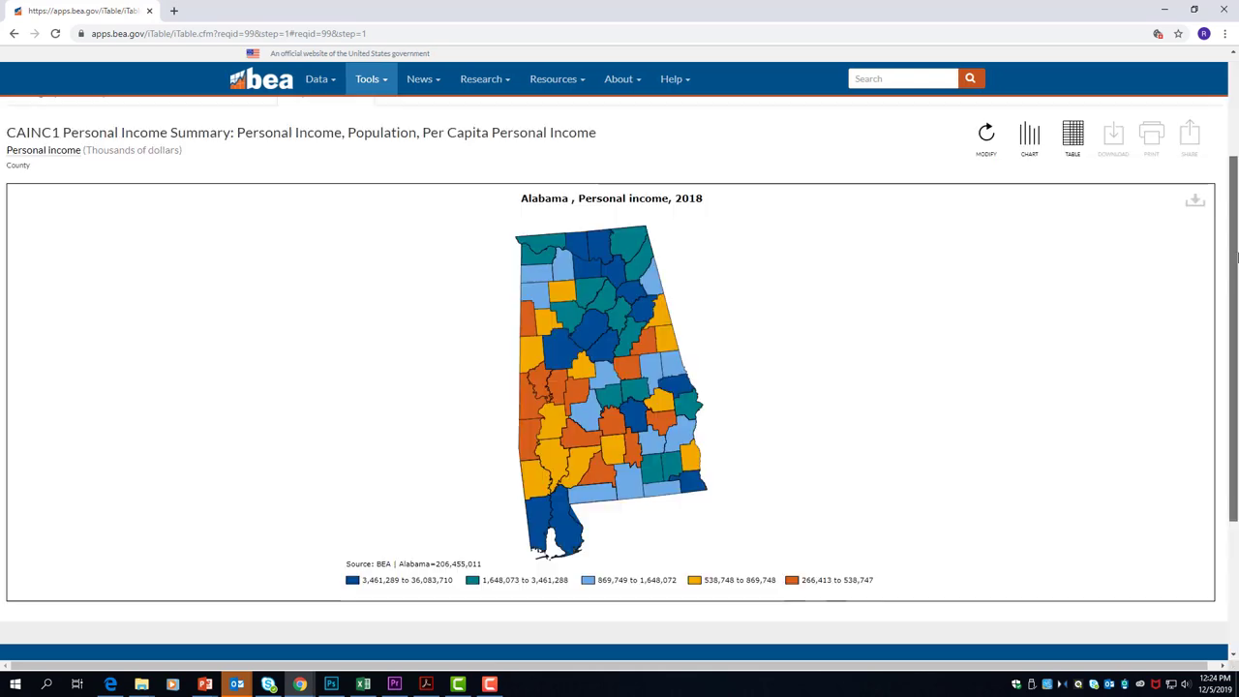
mouse_move(628, 364)
mouse_move(587, 321)
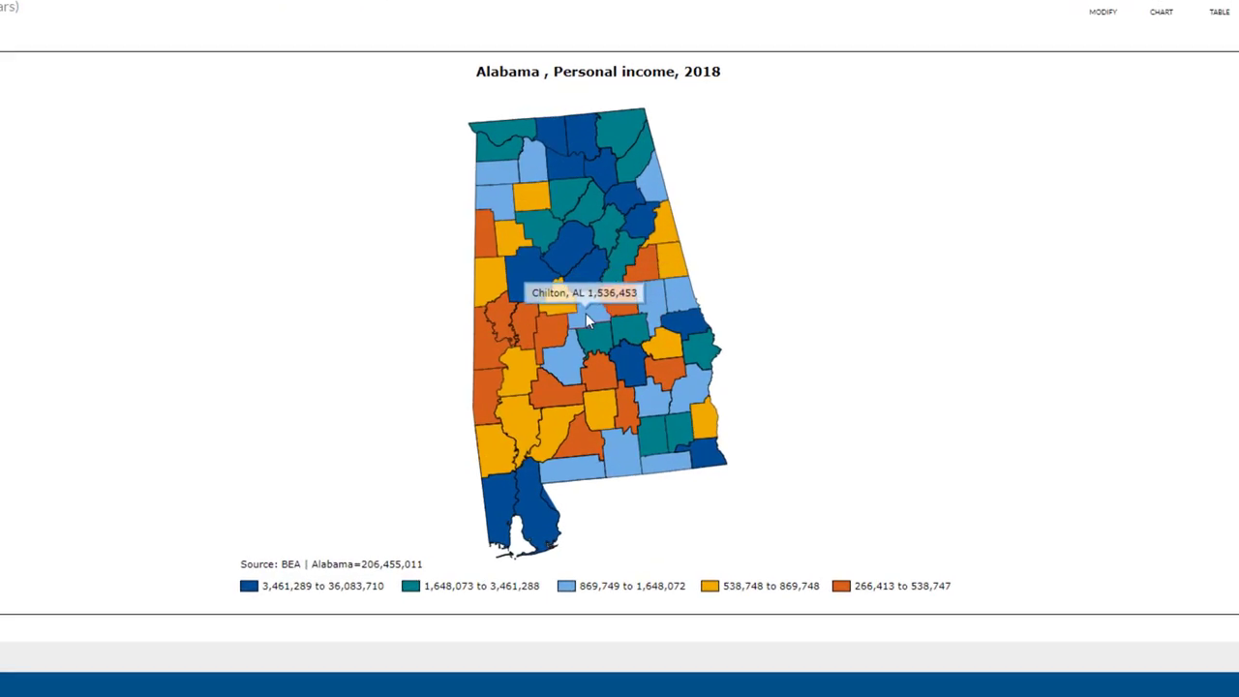
mouse_move(591, 282)
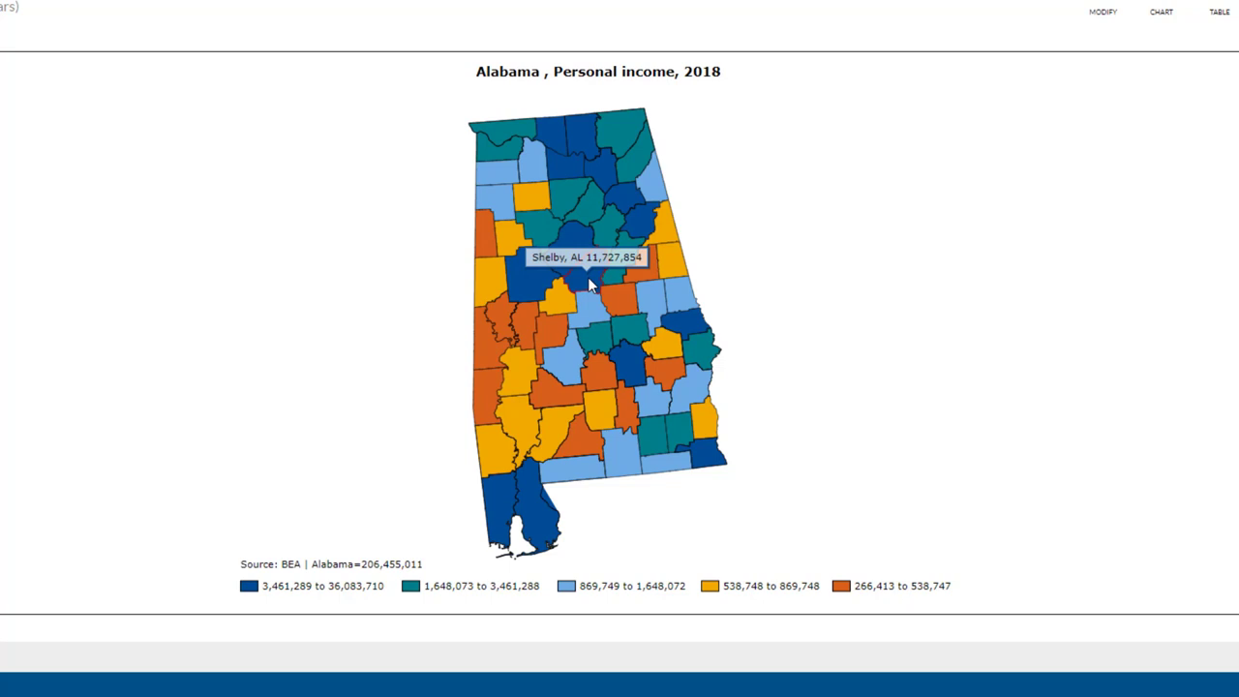
mouse_move(520, 277)
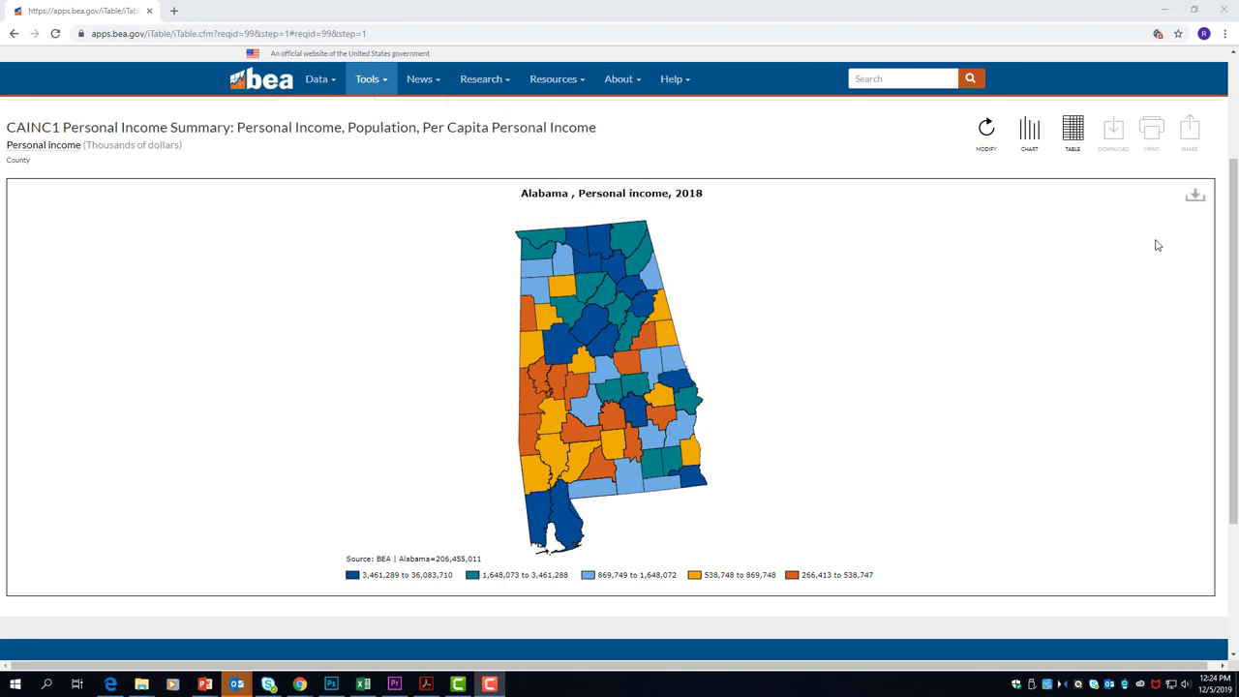
left_click(1197, 199)
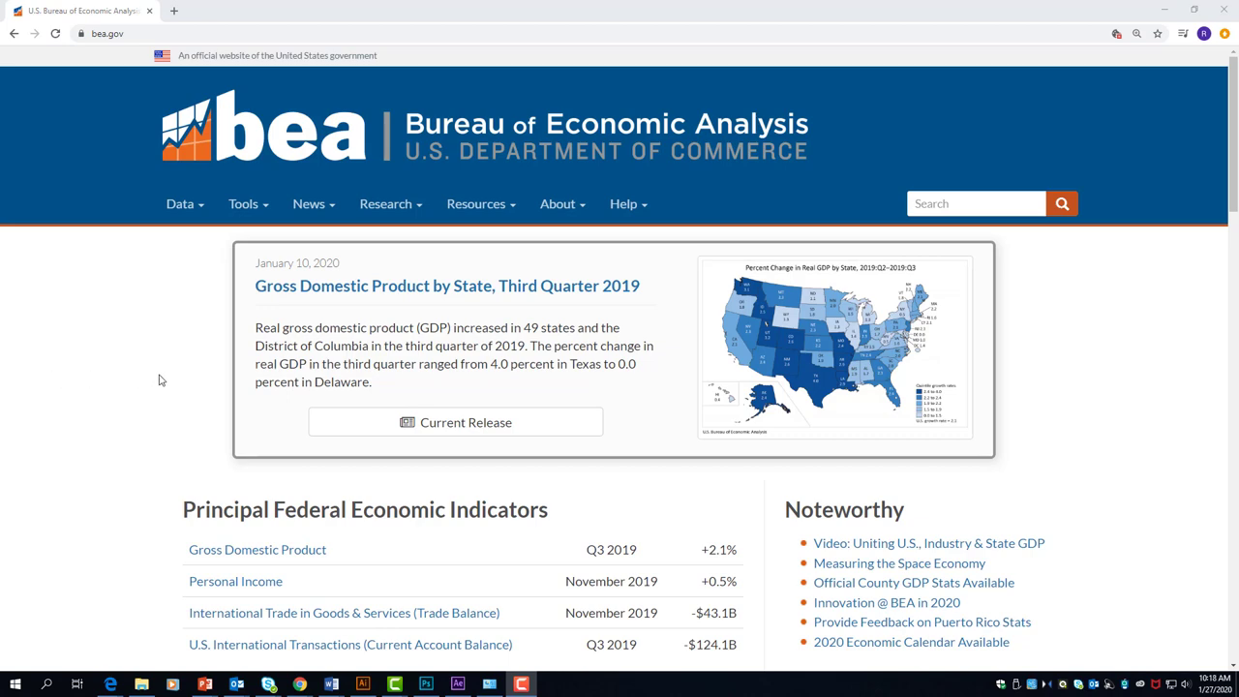
Visit Country Facts and BEARFACTS from the Tools menu, ending on Industry Facts
left_click(243, 203)
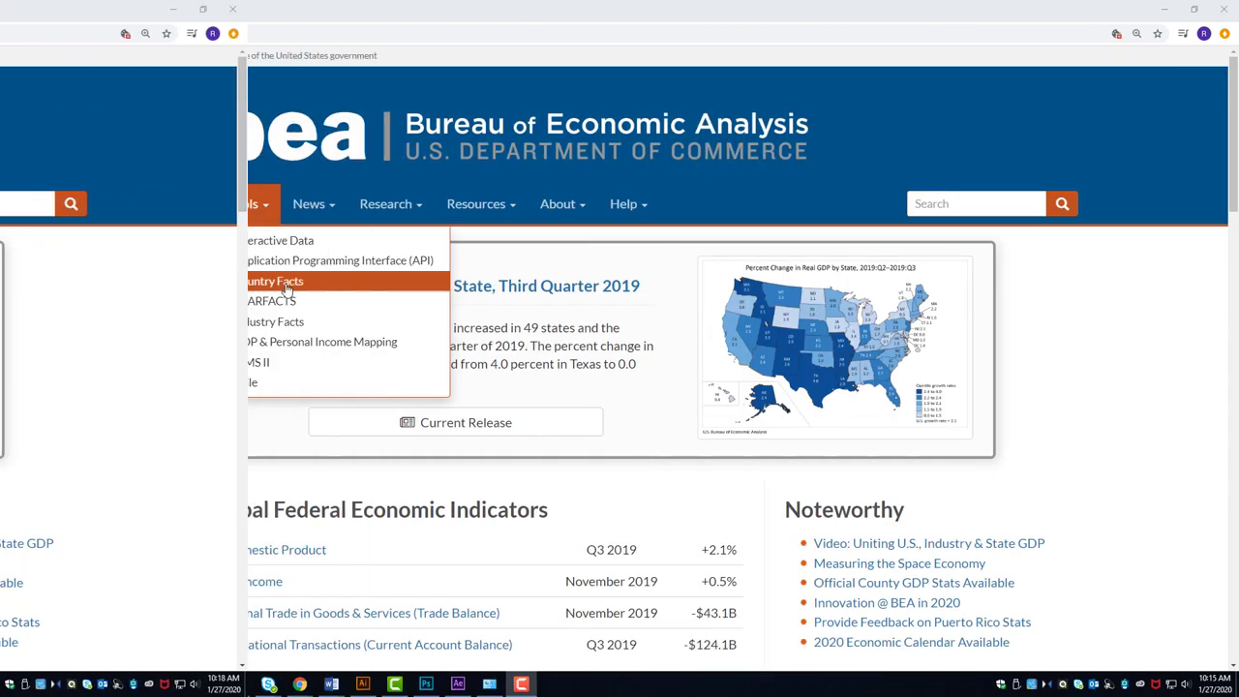
left_click(291, 278)
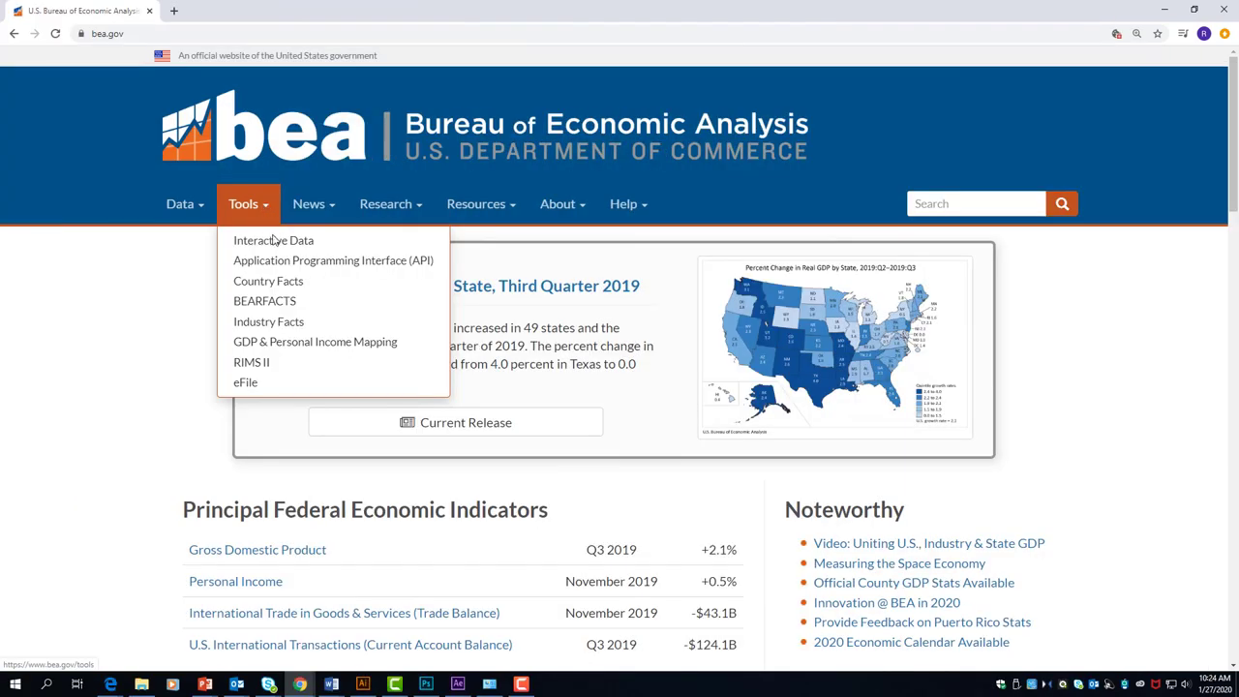
left_click(376, 305)
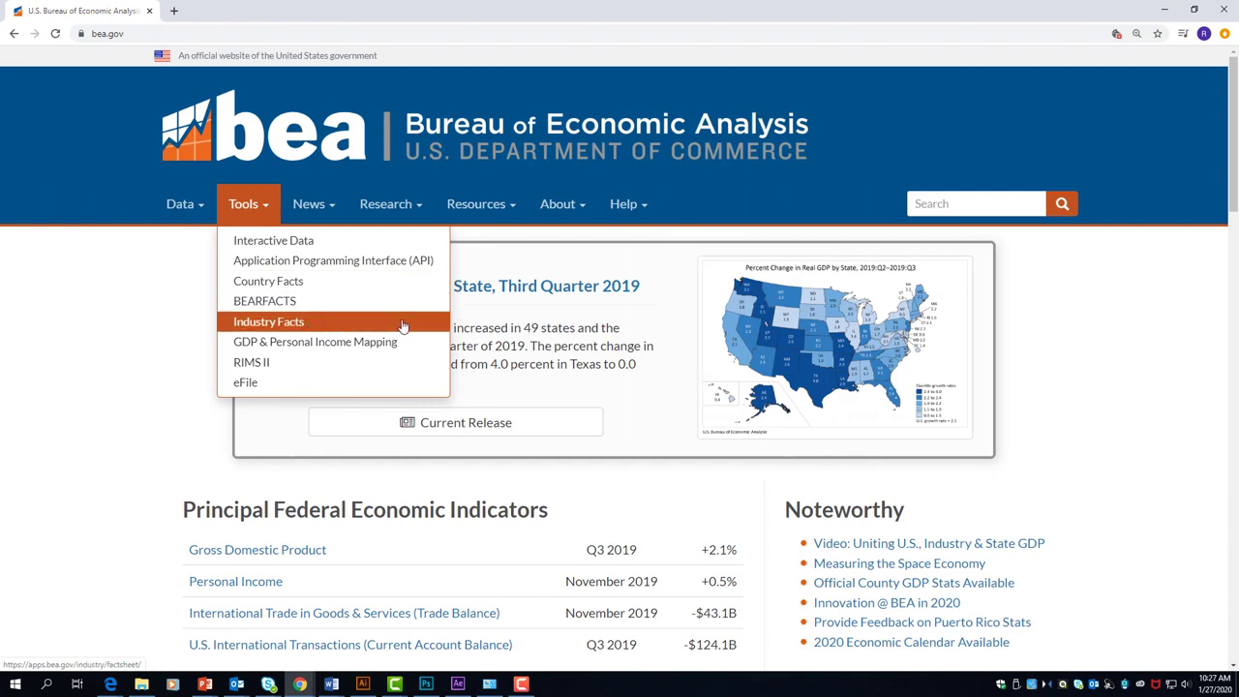
left_click(431, 329)
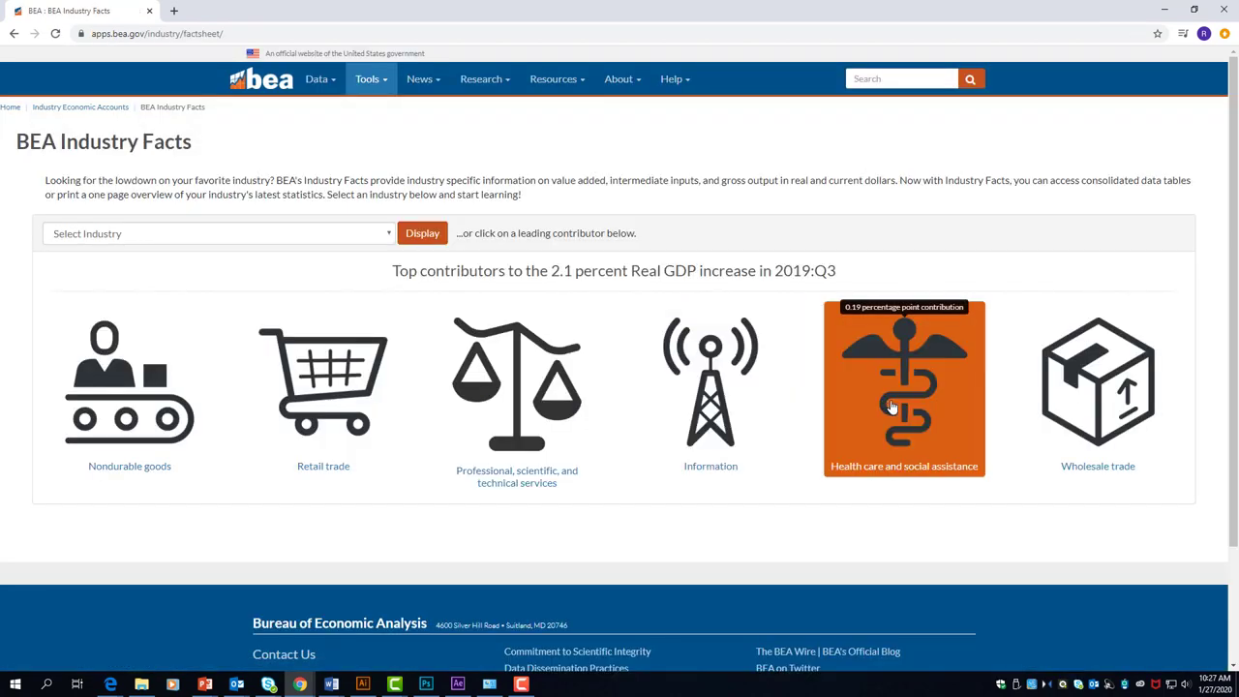
Open the Nondurable goods card on the Industry Facts page
left_click(169, 382)
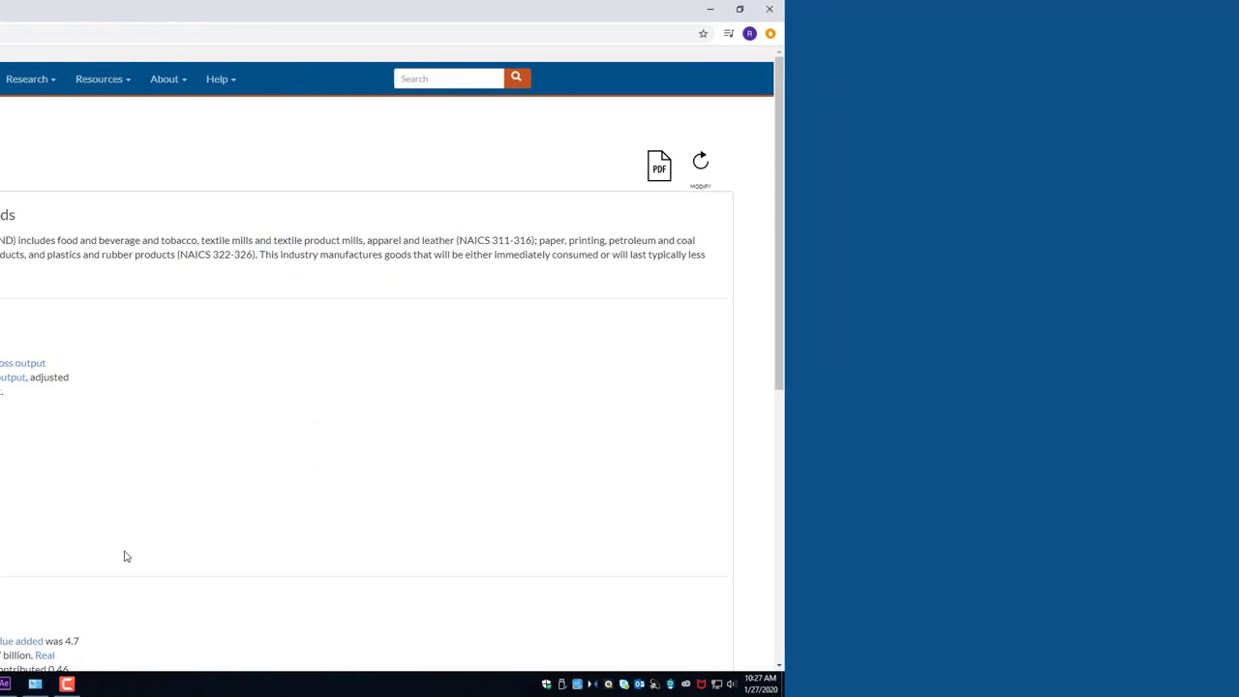